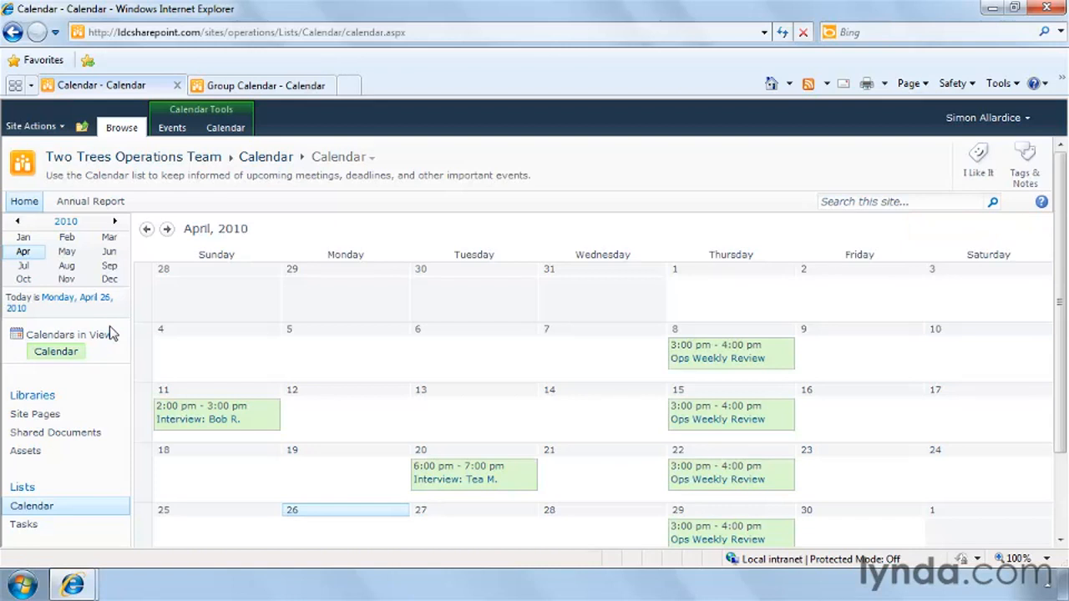
Step: Create a new calendar event on Tuesday, April 6, titled "Interview:" followed by the candidate's name
{"action": "mouse_move", "coordinate": [474, 357]}
{"action": "mouse_move", "coordinate": [604, 370]}
{"action": "double_click", "coordinate": [480, 361]}
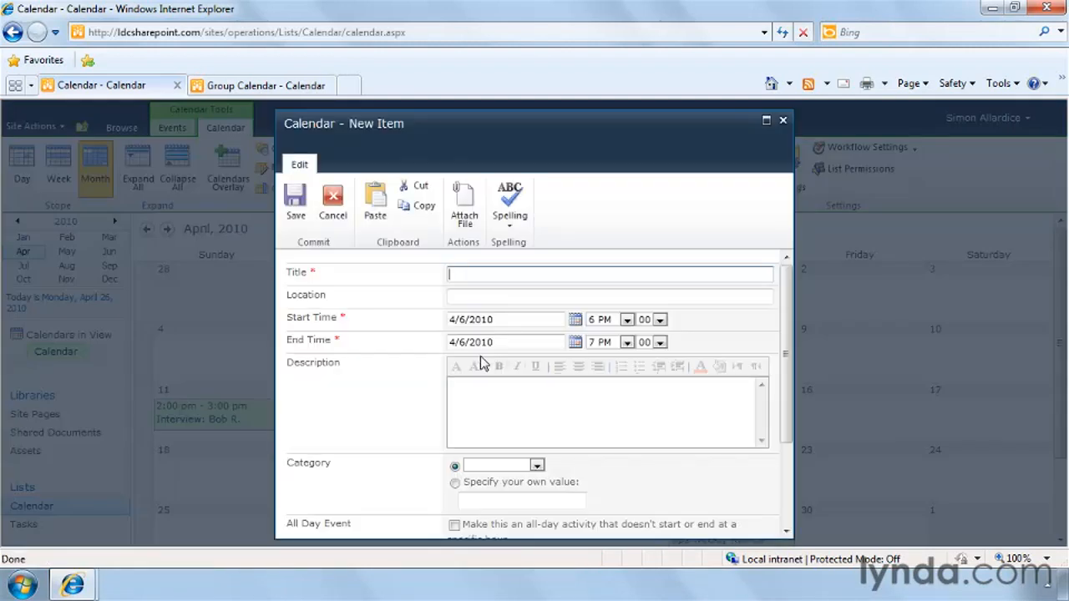
{"action": "type", "text": "Interview: Dan M."}
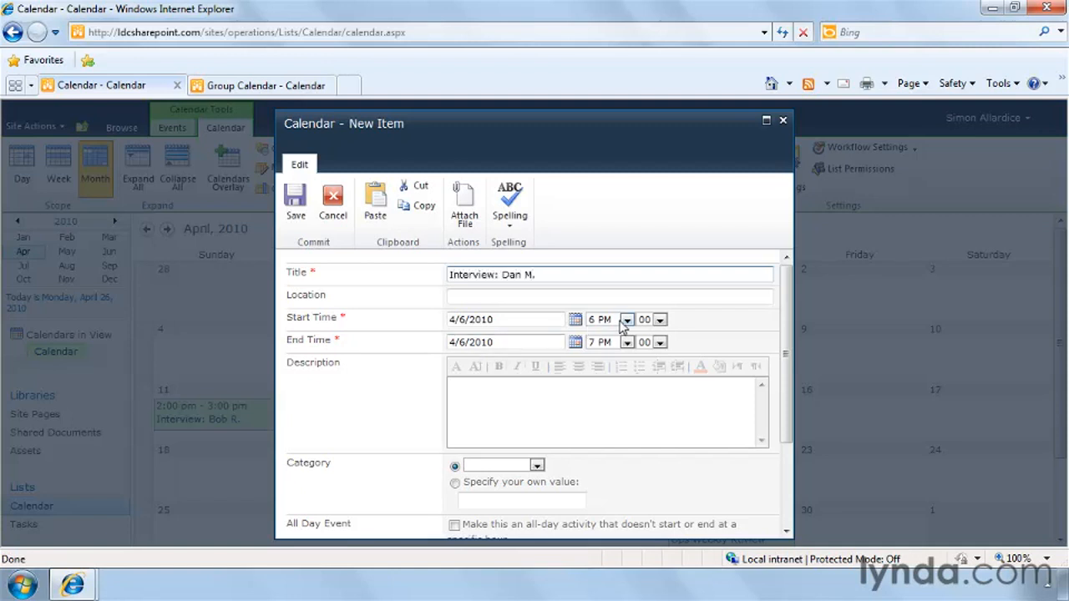
Step: Set the interview's start time to 3 PM and save the event
{"action": "left_click", "coordinate": [626, 321]}
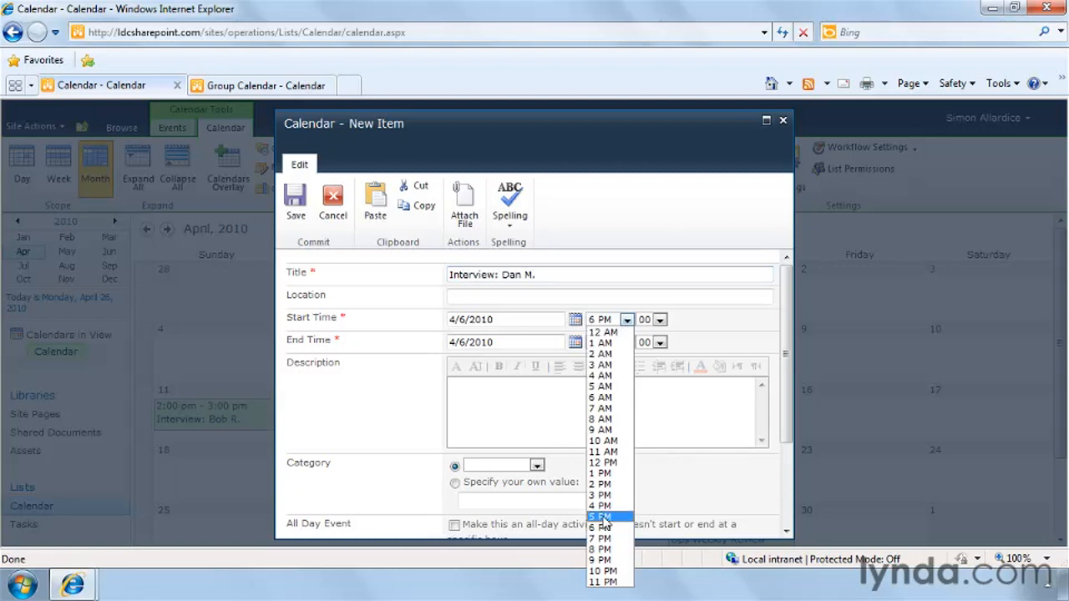
{"action": "left_click", "coordinate": [603, 517]}
{"action": "left_click", "coordinate": [626, 320]}
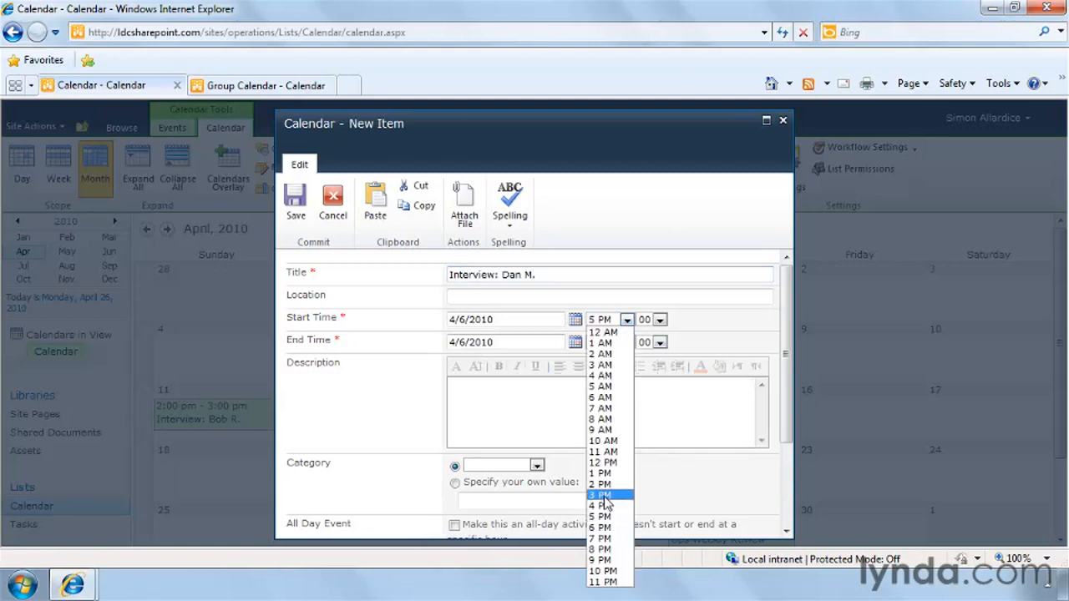
{"action": "left_click", "coordinate": [601, 495]}
{"action": "left_click_drag", "start_coordinate": [782, 377], "coordinate": [788, 495]}
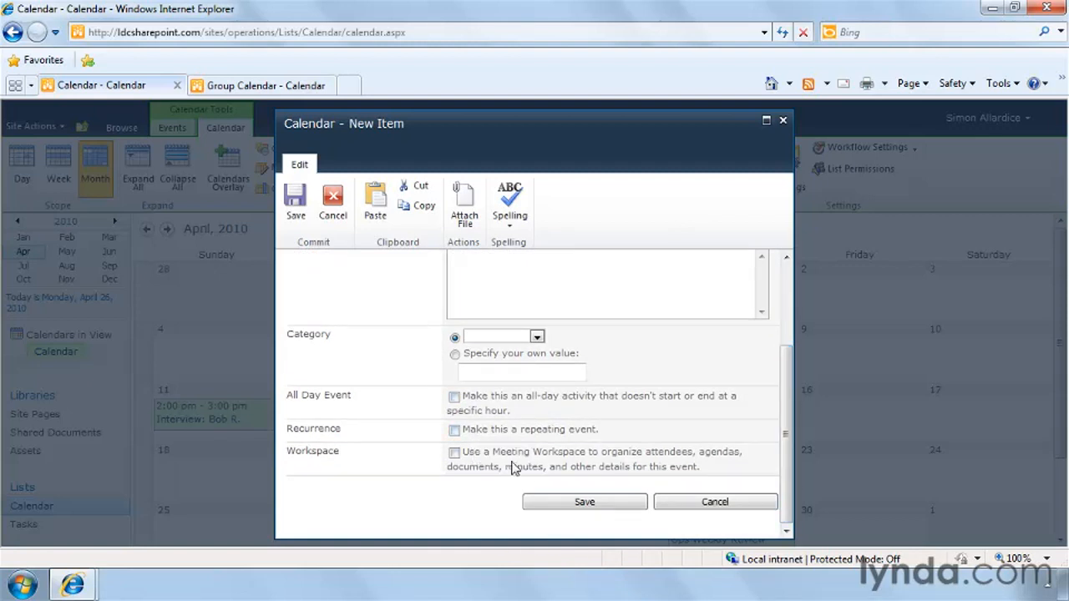
{"action": "left_click", "coordinate": [572, 505]}
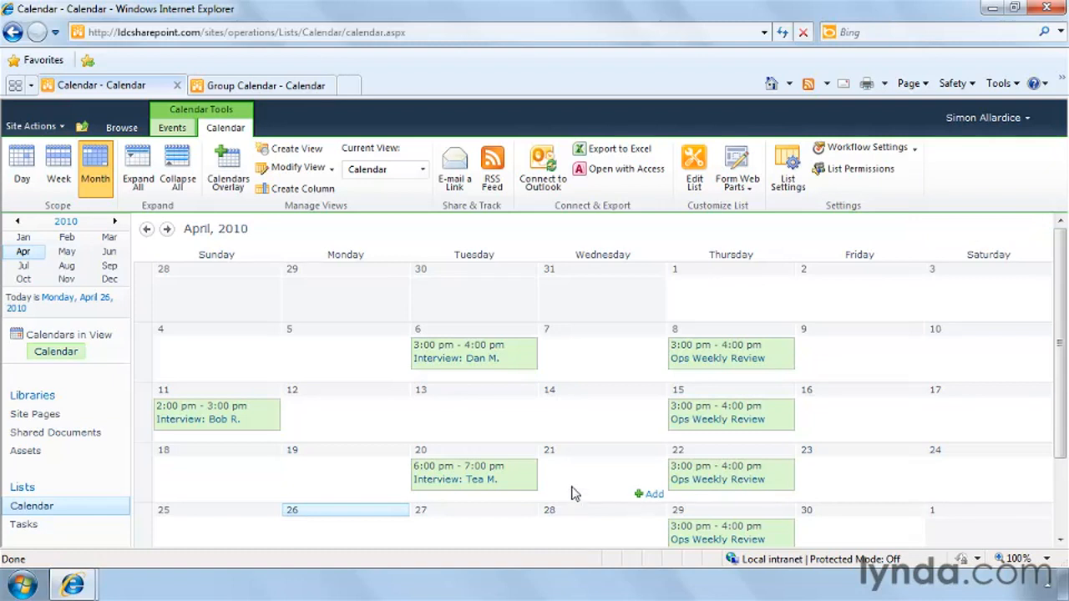
Step: Move the new interview event from Tuesday, April 6 to Wednesday, April 7
{"action": "left_click_drag", "start_coordinate": [483, 351], "coordinate": [568, 349]}
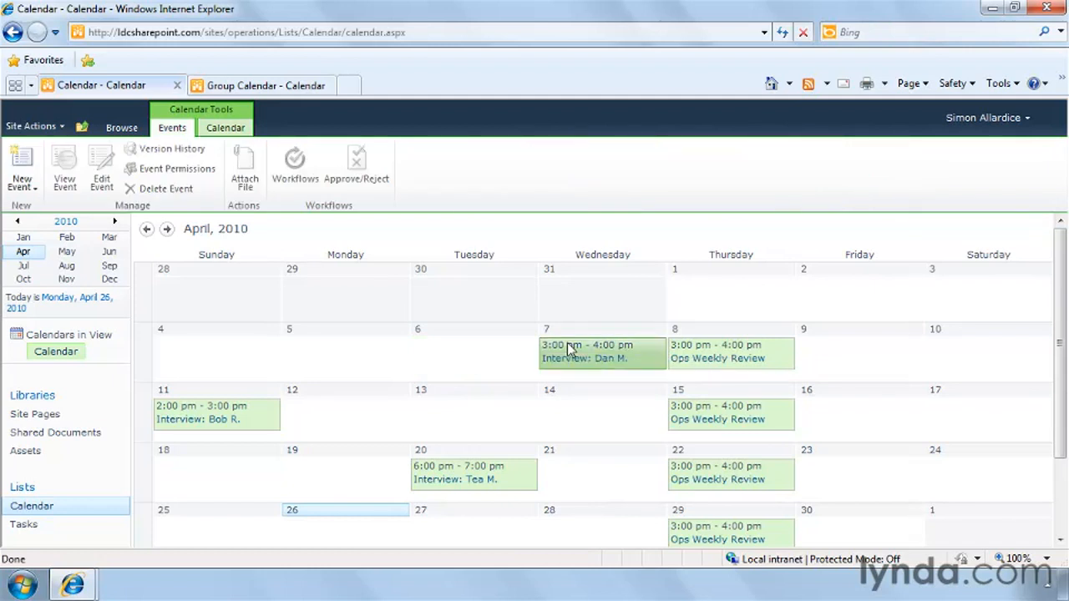
Step: View April 6 at day scope, switch to week scope, and return the calendar to month scope
{"action": "left_click", "coordinate": [472, 335]}
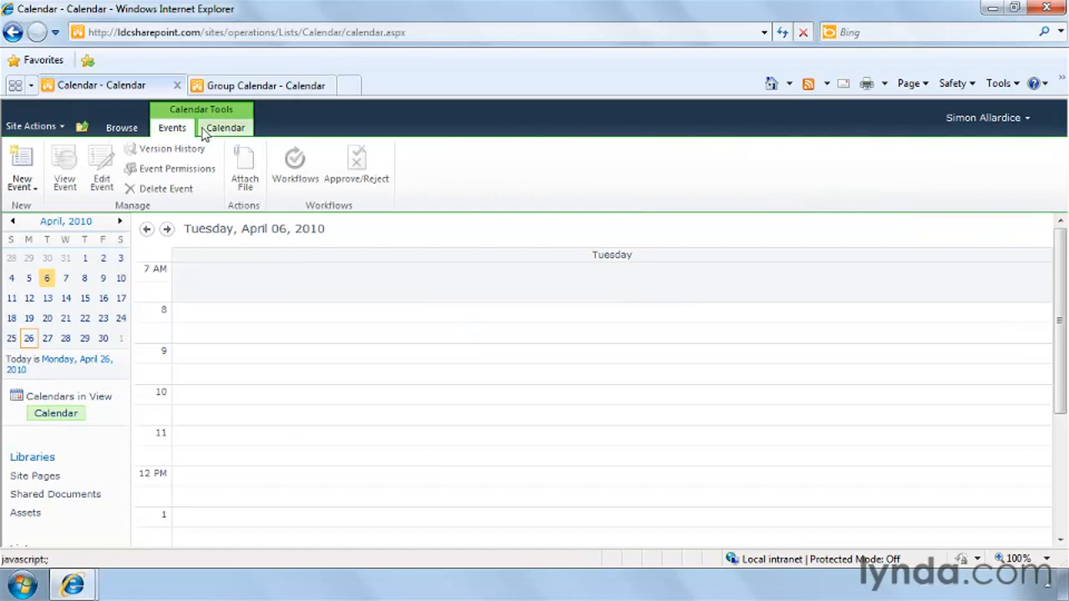
{"action": "left_click", "coordinate": [232, 132]}
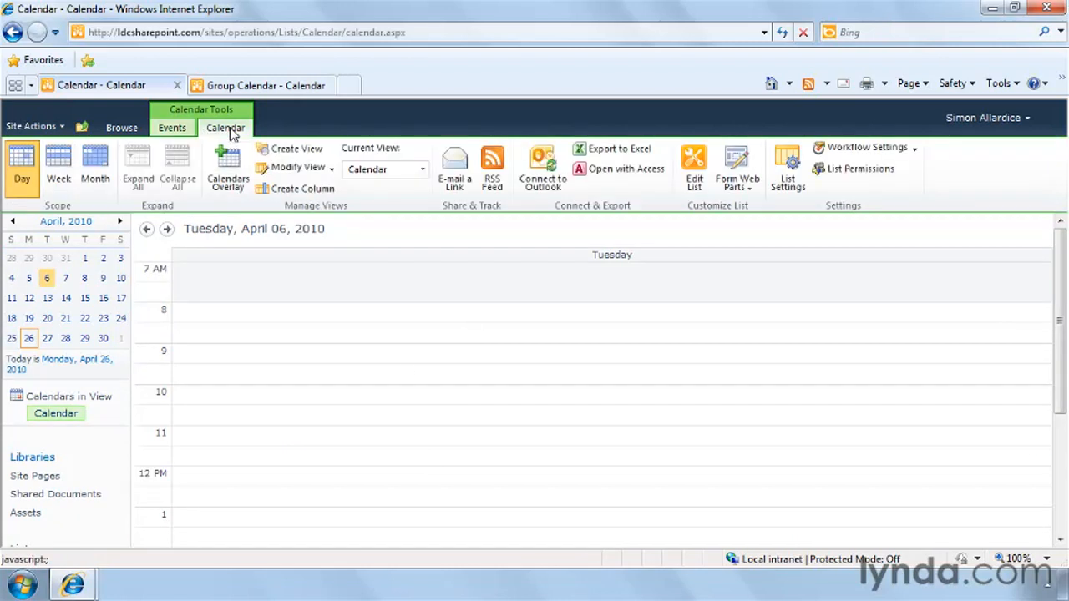
{"action": "left_click", "coordinate": [59, 167]}
{"action": "left_click", "coordinate": [91, 167]}
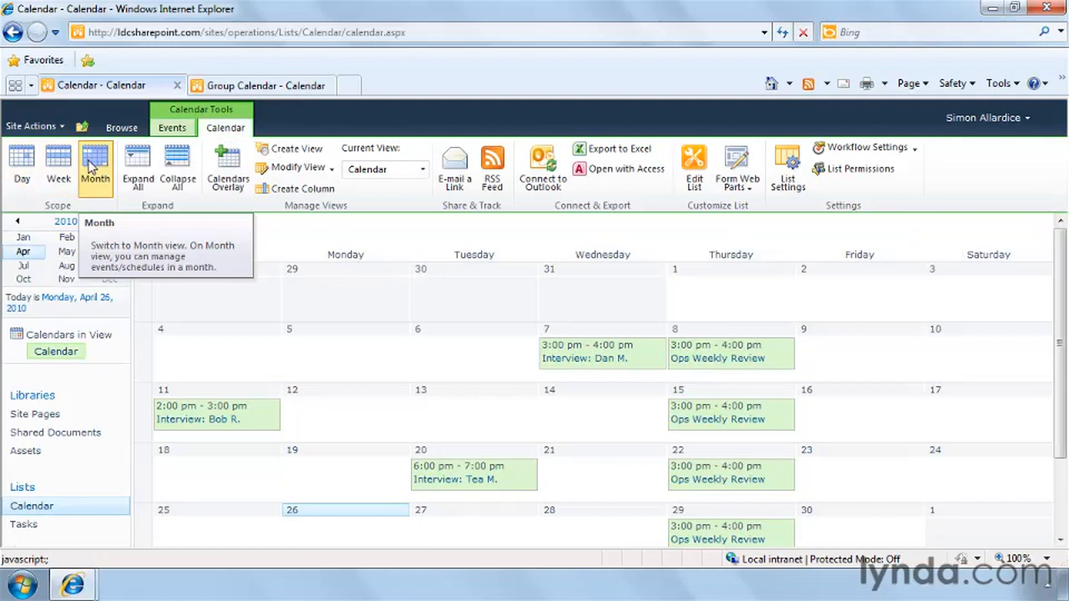
Step: Add a new SharePoint calendar named "Annual Report" in the calendar overlay settings
{"action": "left_click", "coordinate": [231, 185]}
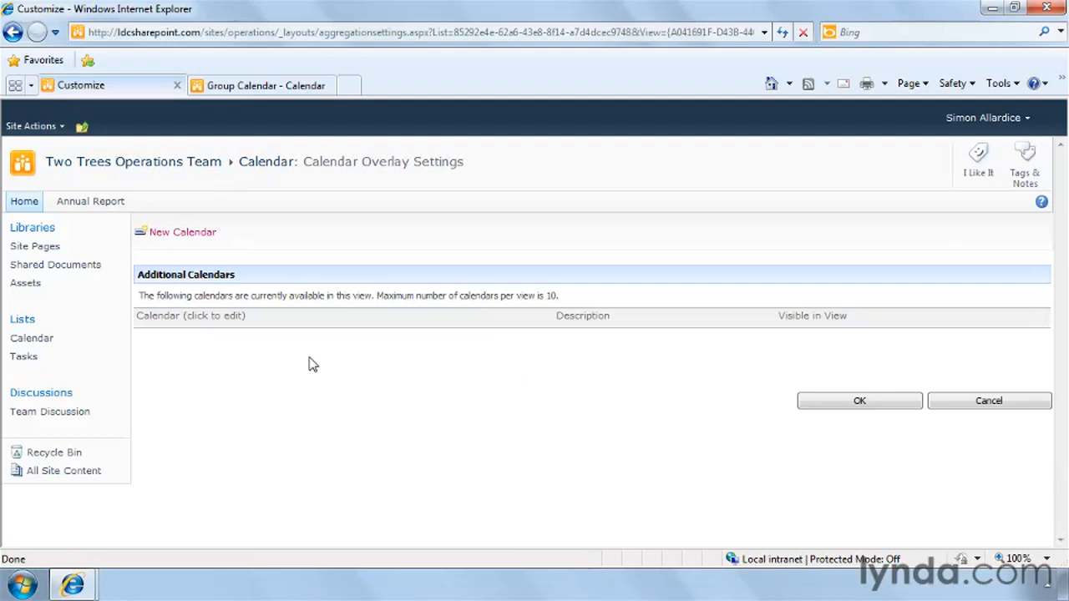
{"action": "left_click", "coordinate": [188, 234]}
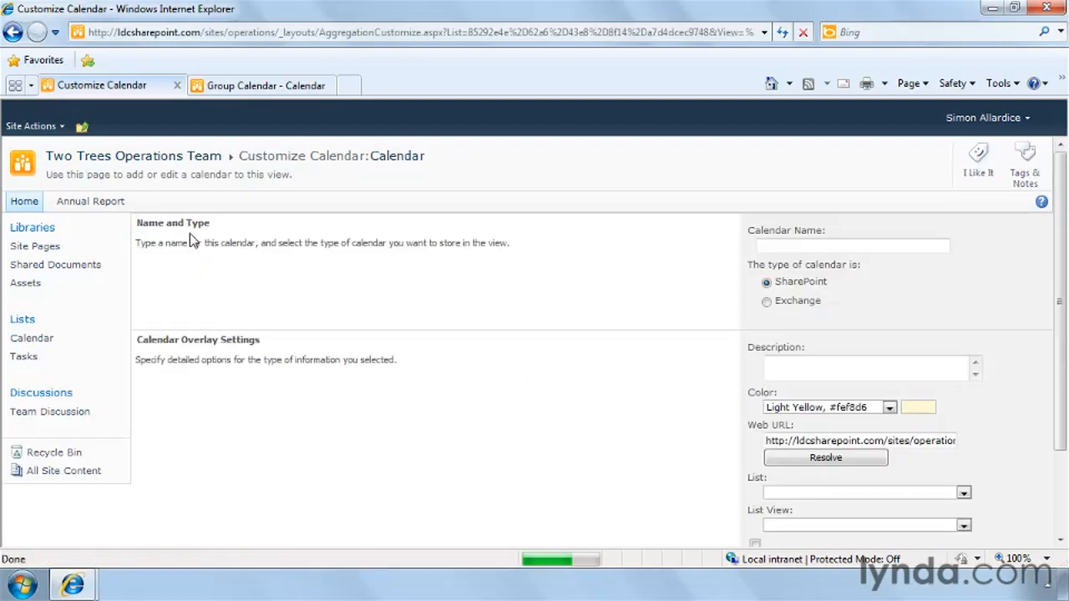
{"action": "left_click", "coordinate": [774, 248]}
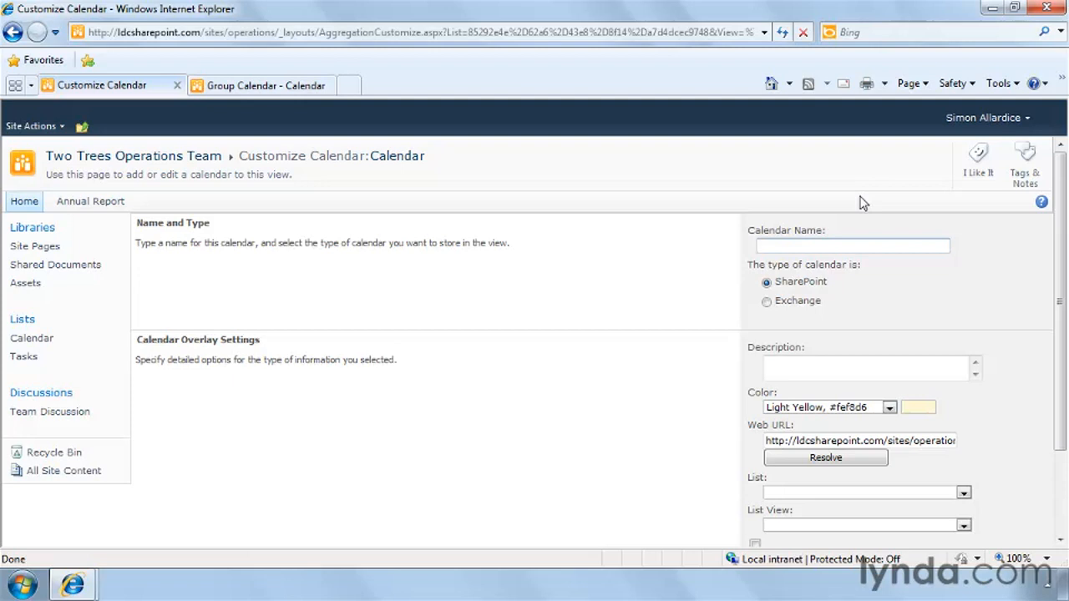
{"action": "type", "text": "Annual Report"}
{"action": "left_click_drag", "start_coordinate": [1065, 229], "coordinate": [1063, 313]}
{"action": "left_click", "coordinate": [800, 329]}
{"action": "left_click", "coordinate": [766, 331]}
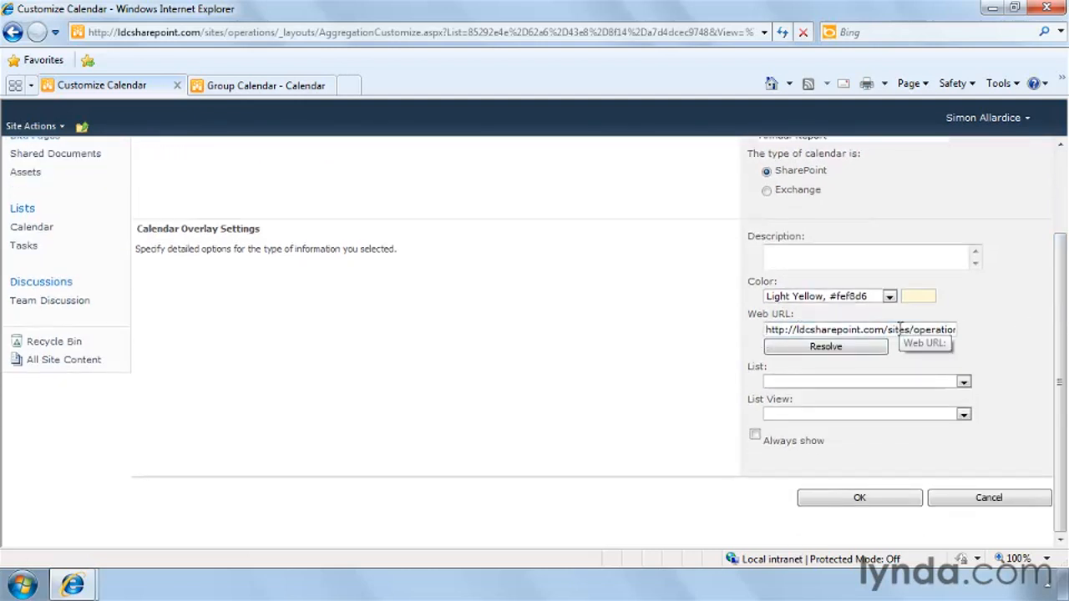
{"action": "left_click_drag", "start_coordinate": [914, 330], "coordinate": [986, 333]}
{"action": "left_click", "coordinate": [958, 331]}
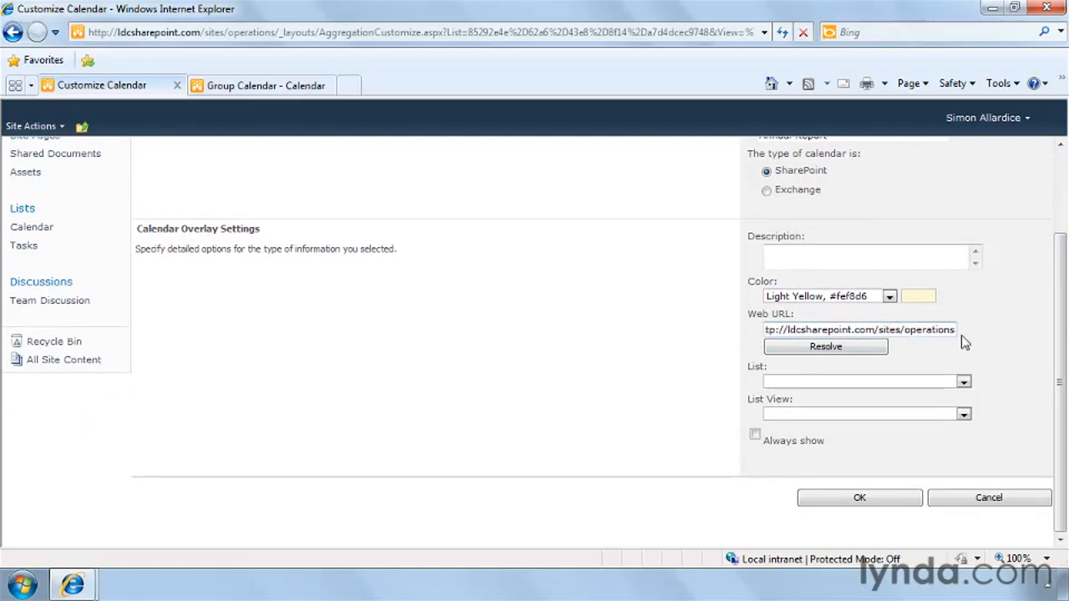
{"action": "type", "text": "/annual"}
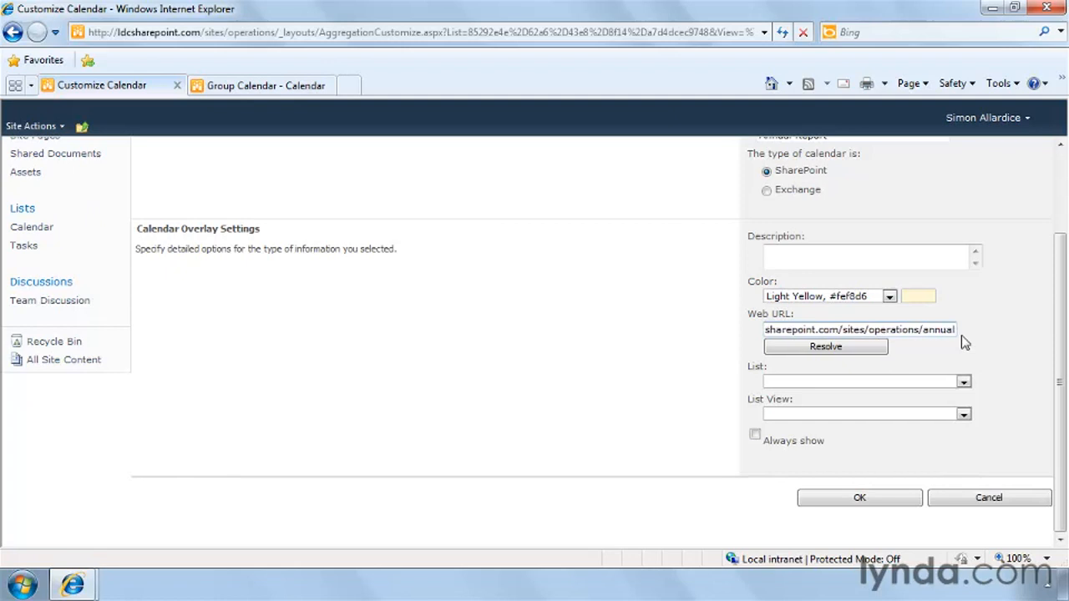
{"action": "left_click", "coordinate": [845, 349]}
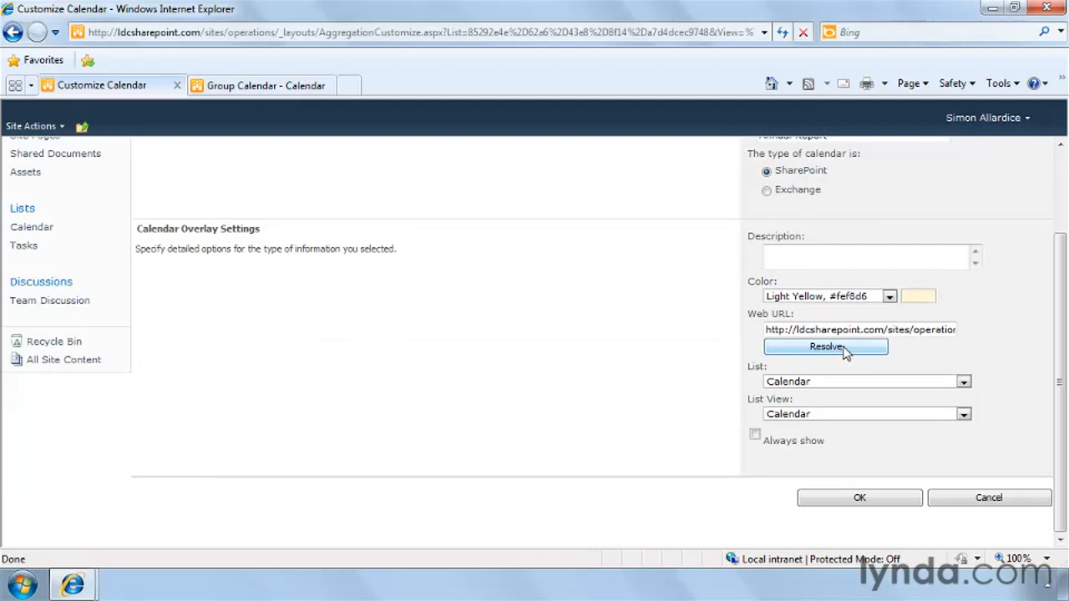
Step: Keep the Calendar list and Light Yellow color for the Annual Report overlay, and save the overlay settings
{"action": "left_click", "coordinate": [860, 383]}
{"action": "left_click", "coordinate": [861, 382]}
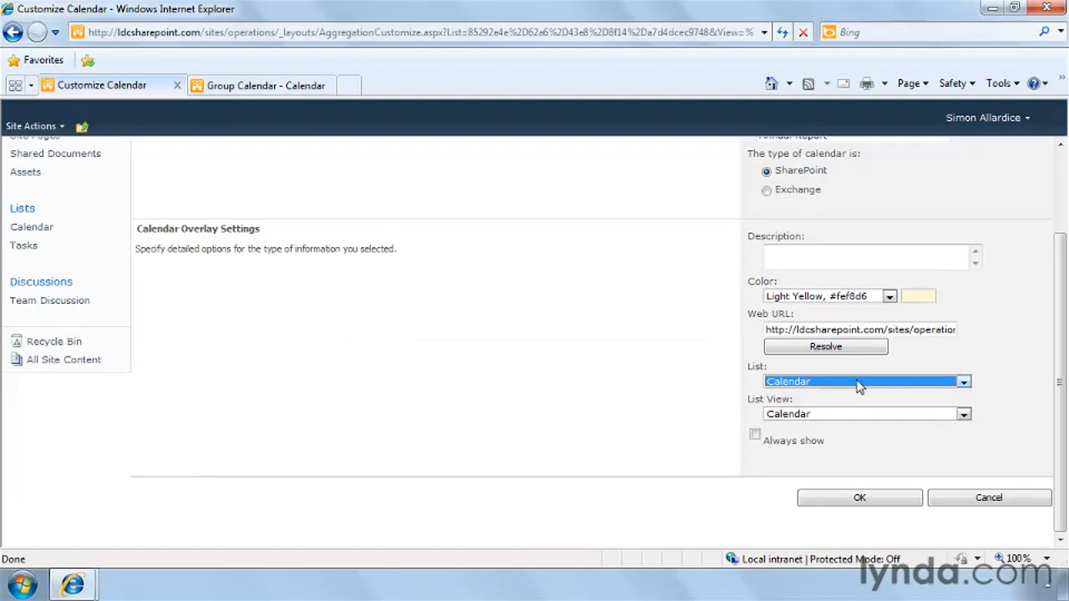
{"action": "left_click", "coordinate": [890, 297]}
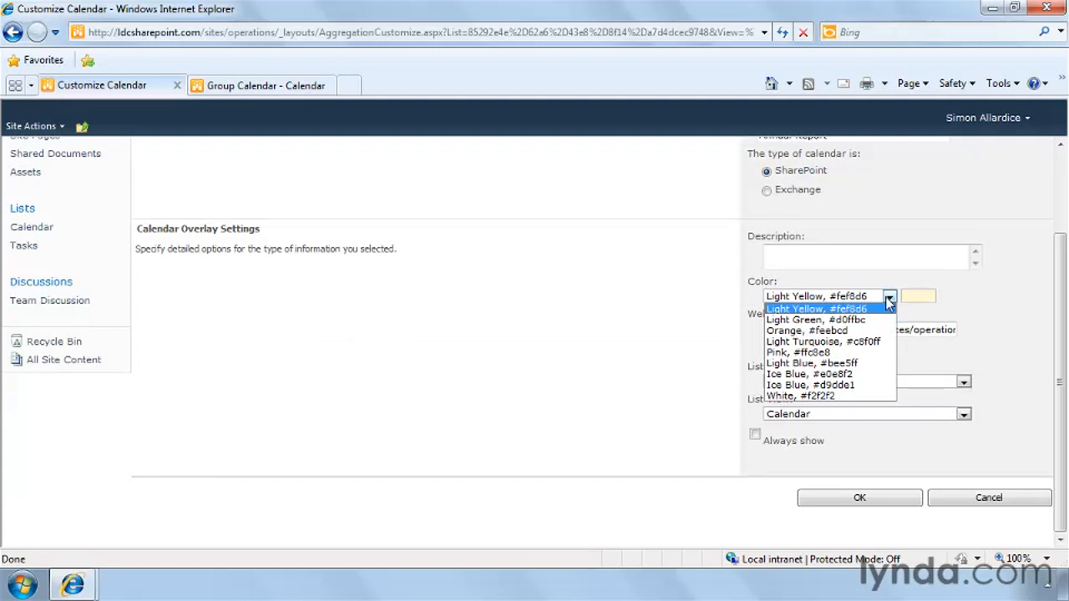
{"action": "left_click", "coordinate": [889, 302]}
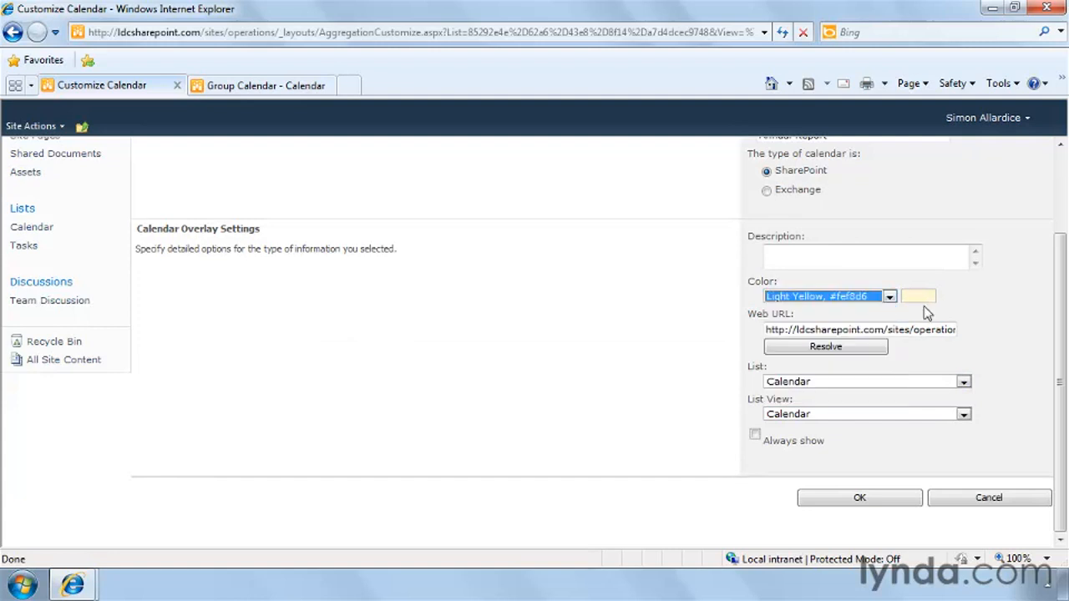
{"action": "left_click", "coordinate": [870, 500]}
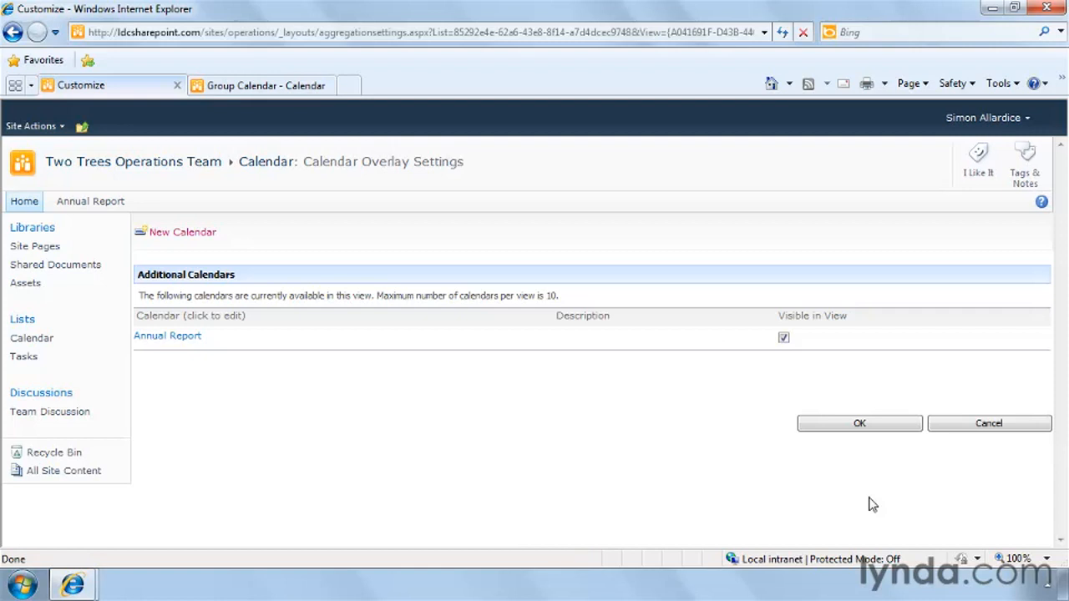
{"action": "left_click", "coordinate": [847, 426]}
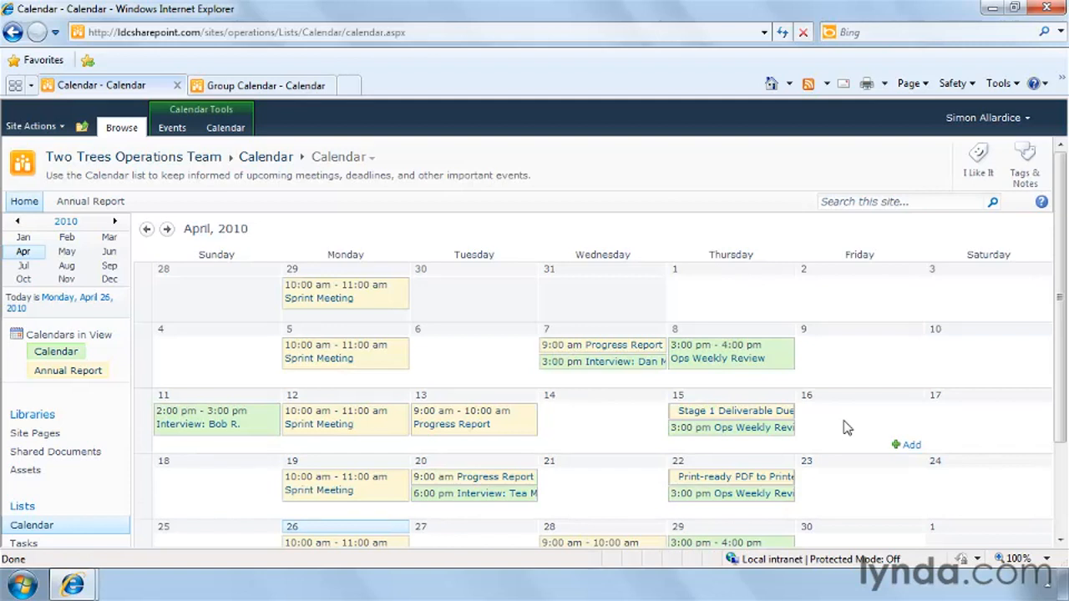
Step: Move the 3:00 pm interview from April 7 to April 6, and try to move the April 7 Progress Report to April 14
{"action": "left_click_drag", "start_coordinate": [618, 362], "coordinate": [477, 356]}
{"action": "left_click_drag", "start_coordinate": [634, 354], "coordinate": [621, 391]}
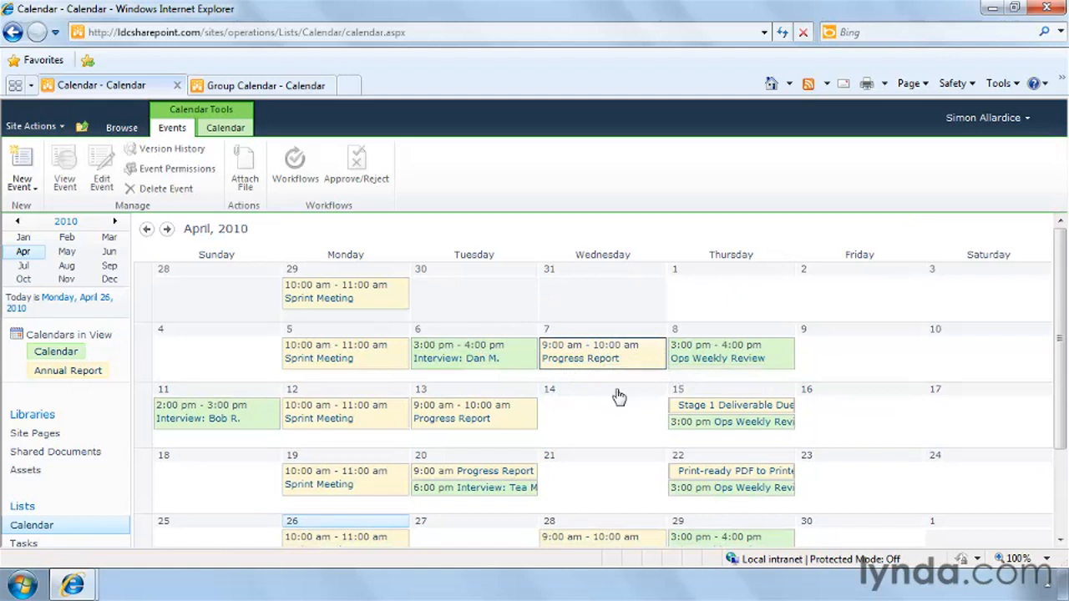
Step: Open the April 7 Progress Report event's details and close its window
{"action": "left_click", "coordinate": [597, 365]}
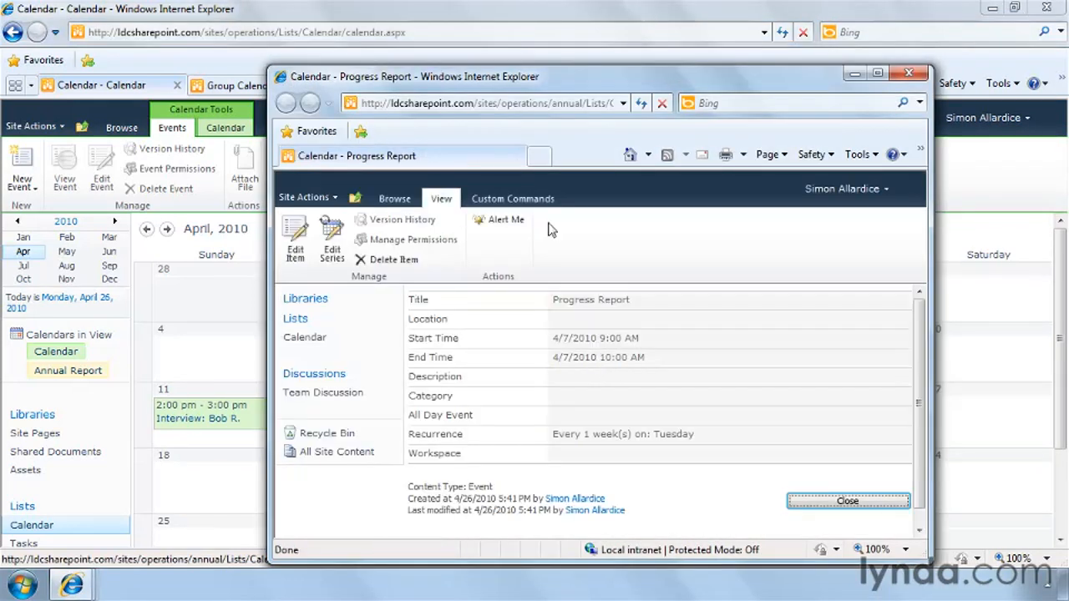
{"action": "left_click", "coordinate": [905, 76]}
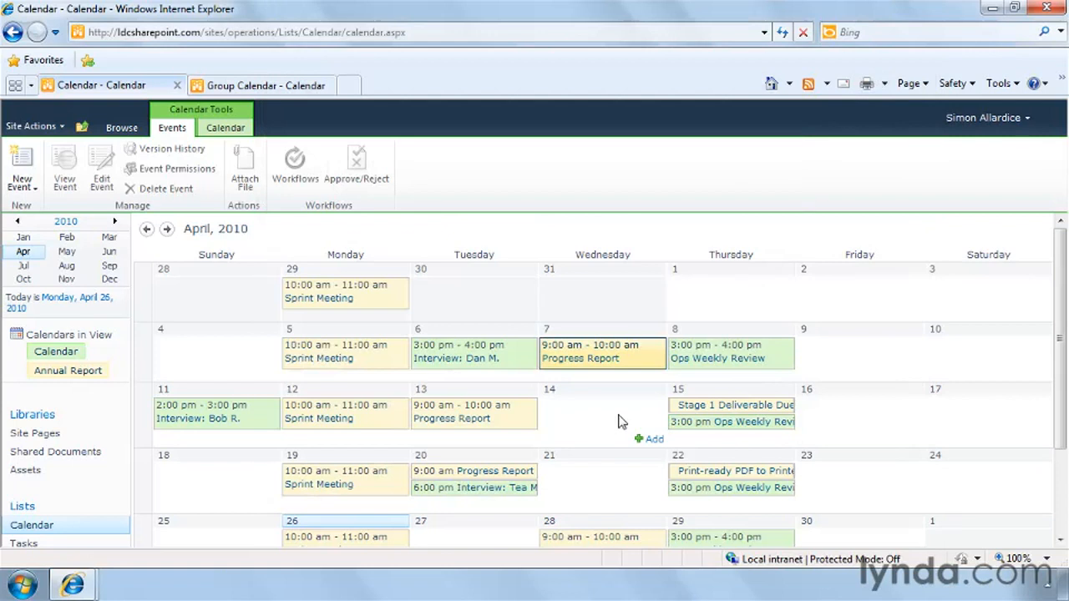
Step: View the Group Calendar and the Group Work Site home page, and return to the operations team calendar
{"action": "left_click", "coordinate": [275, 88]}
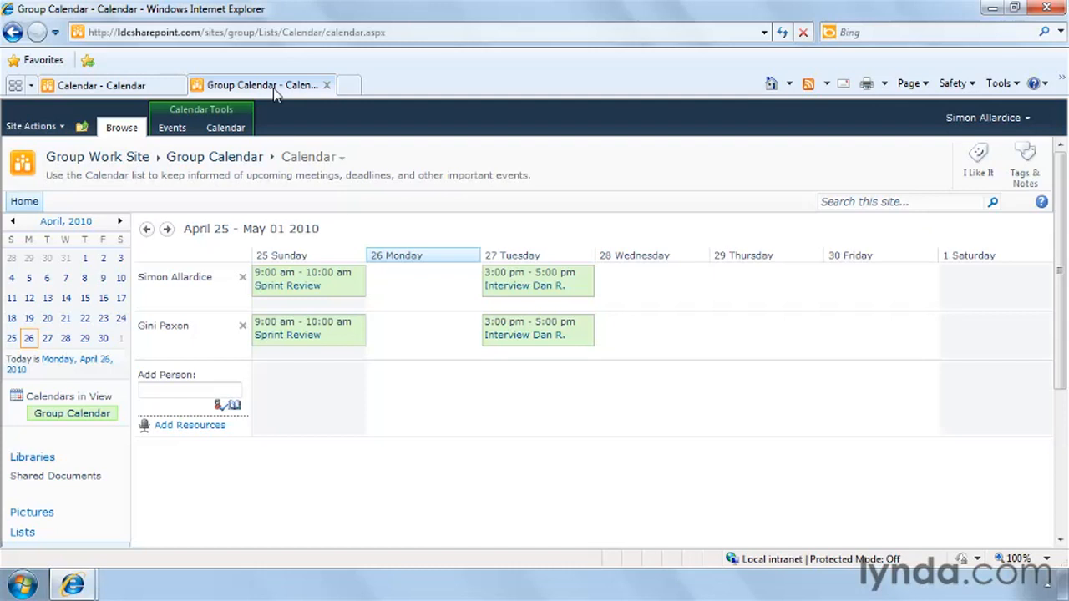
{"action": "left_click", "coordinate": [126, 161]}
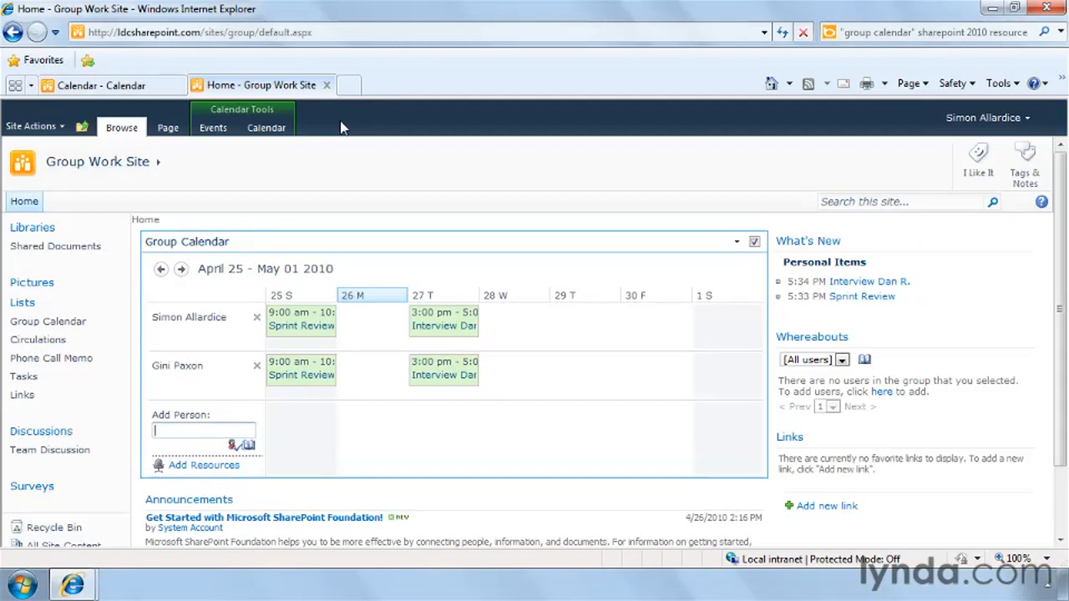
{"action": "left_click", "coordinate": [165, 85]}
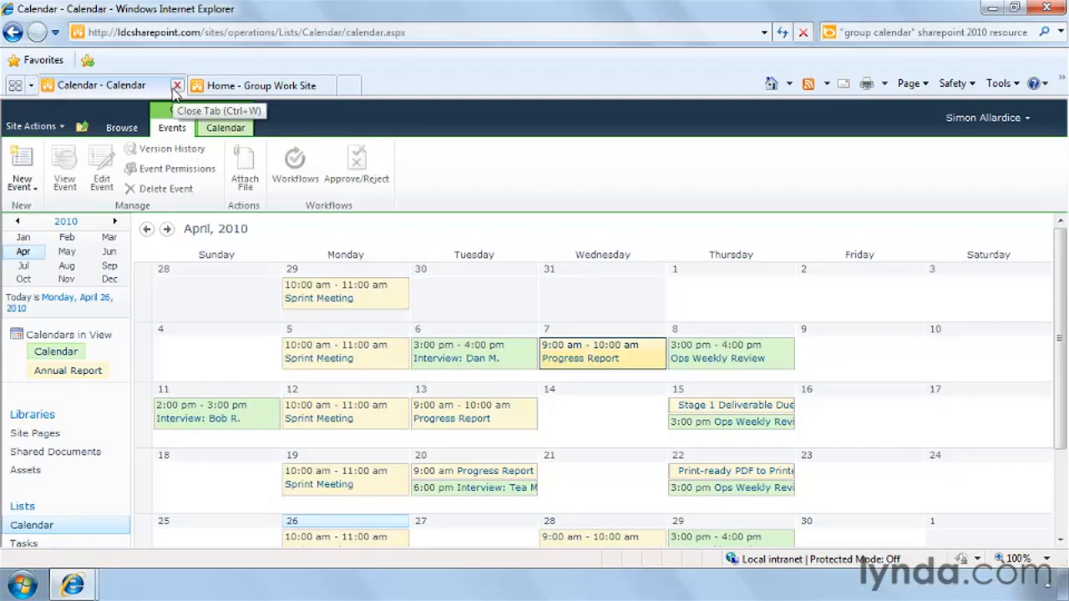